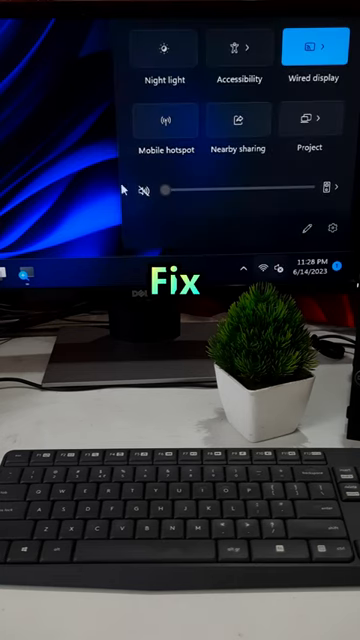
# Launch Device Manager from the Start button's administration menu and centre its window.
pyautogui.click(330, 188)
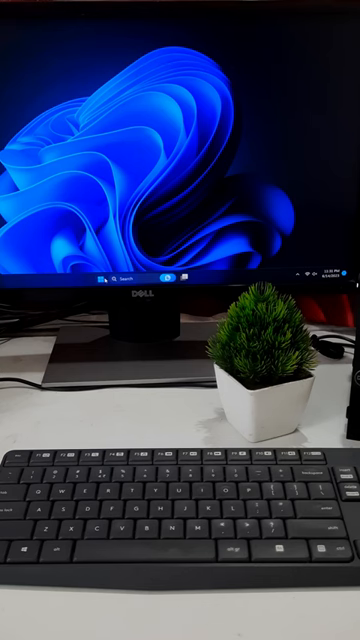
pyautogui.rightClick(103, 279)
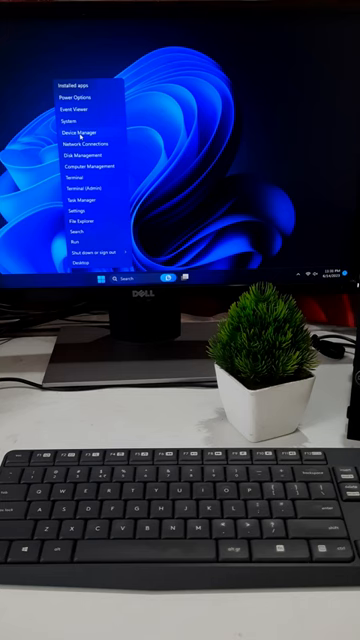
pyautogui.click(67, 133)
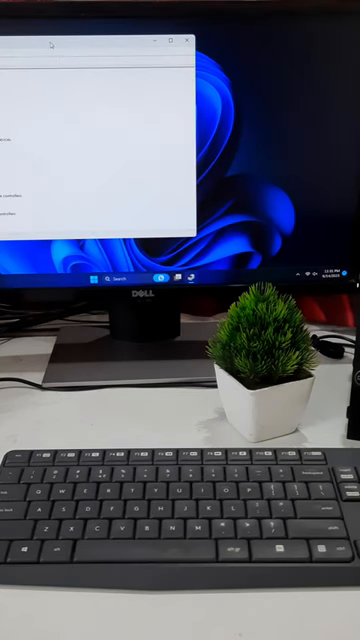
pyautogui.moveTo(60, 30); pyautogui.dragTo(217, 52)
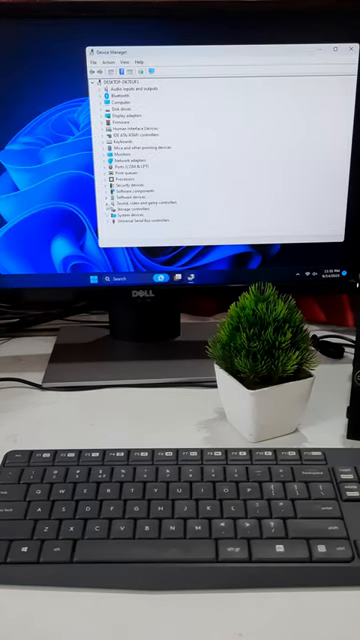
# Expand Sound, video and game controllers and bring up the context menu for Intel(R) Display Audio.
pyautogui.doubleClick(130, 202)
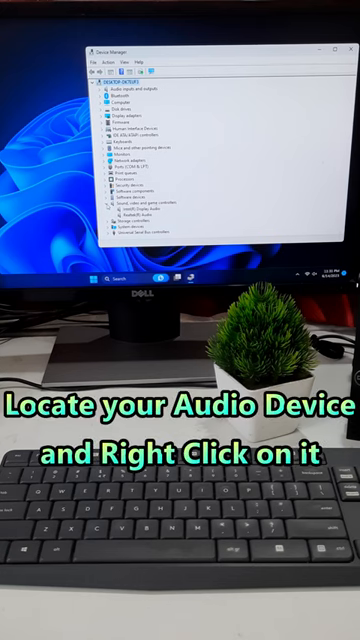
pyautogui.click(138, 209)
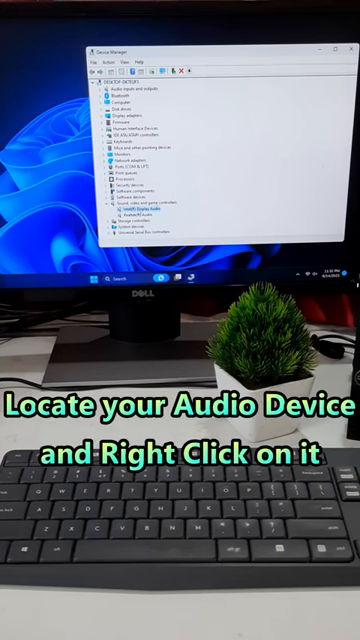
pyautogui.rightClick(138, 209)
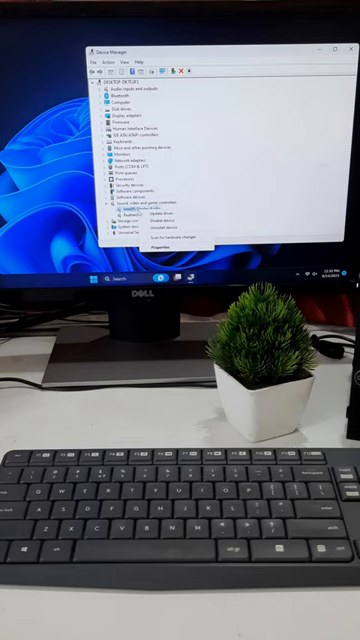
# Start Update driver, choosing to browse this computer and pick from the list of available drivers.
pyautogui.click(161, 213)
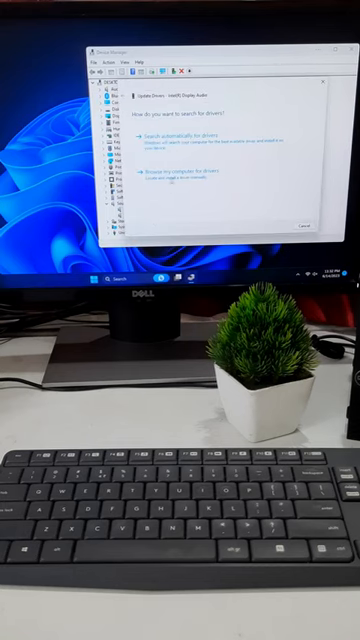
pyautogui.click(173, 172)
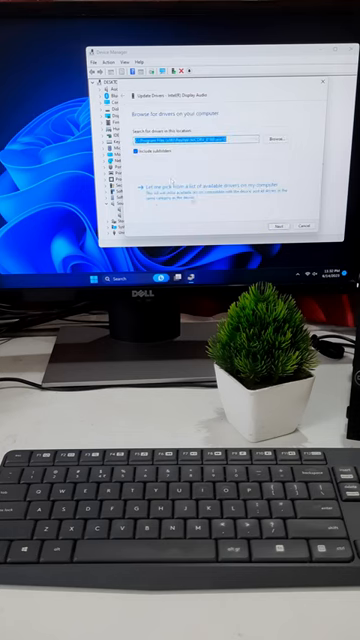
pyautogui.click(200, 186)
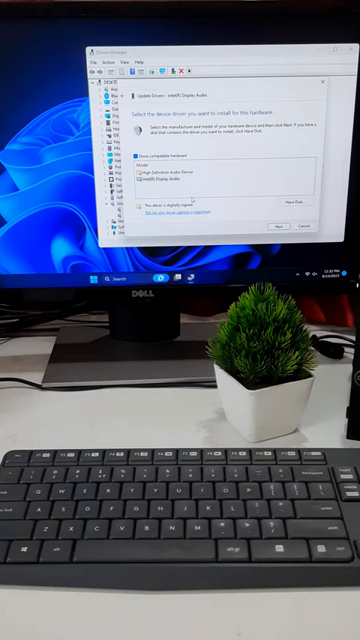
# Install the Intel(R) Display Audio driver from the compatible list, confirm success and close Device Manager.
pyautogui.click(165, 178)
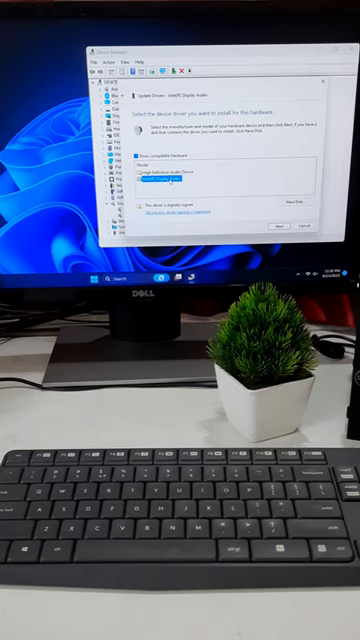
pyautogui.click(280, 226)
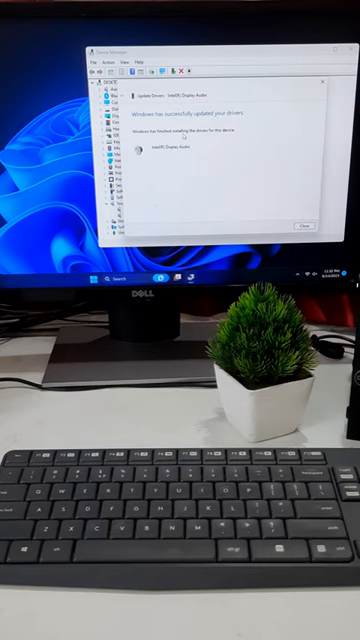
pyautogui.click(303, 226)
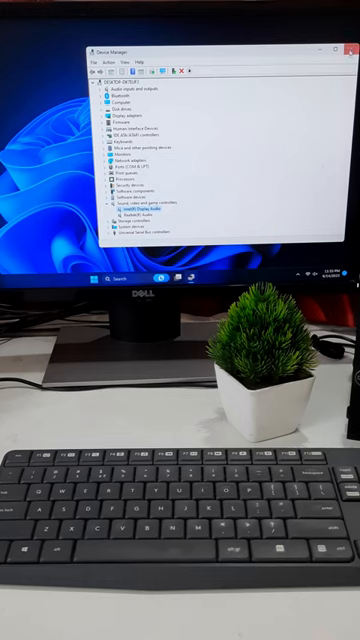
pyautogui.click(347, 50)
# Restart the computer from the Start menu's Power options.
pyautogui.click(101, 278)
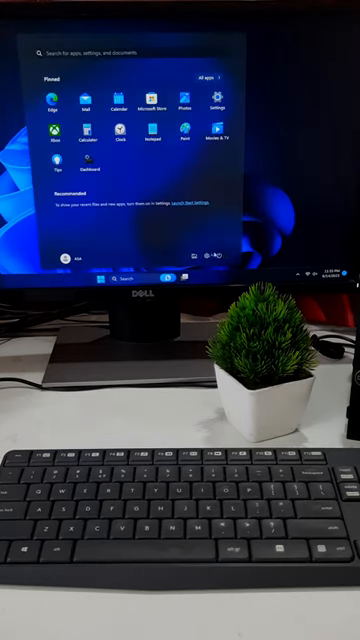
pyautogui.click(200, 256)
pyautogui.click(207, 245)
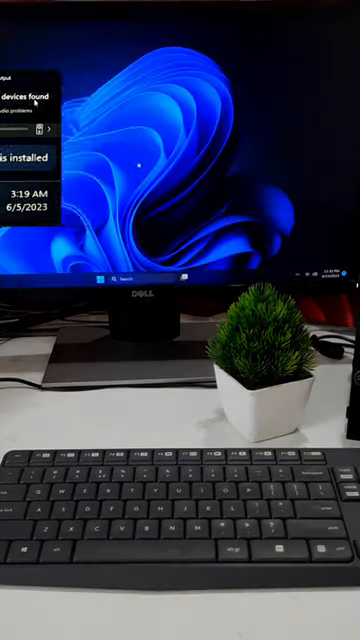